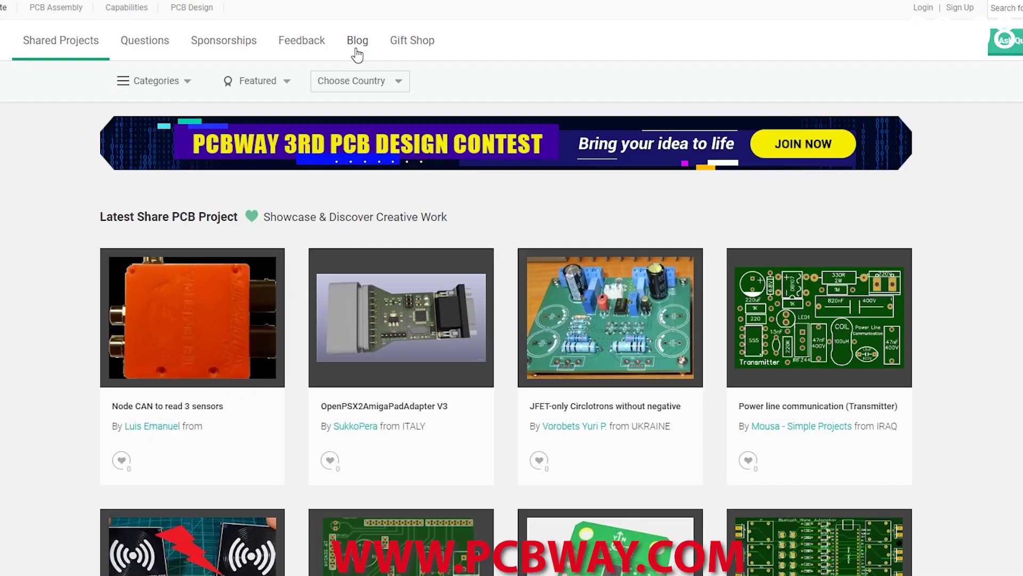
left_click(355, 43)
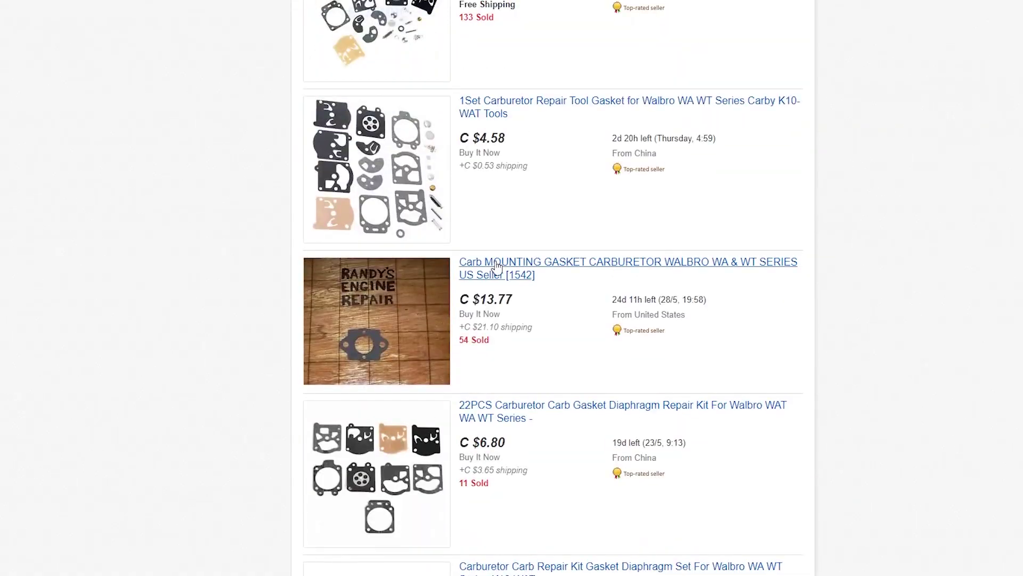
Examine the eBay results for Walbro WT 924 base gaskets and view the listing for the WA & WT carburetor mounting gasket (1542).
scroll(496, 265, "down", 10)
scroll(495, 265, "up", 10)
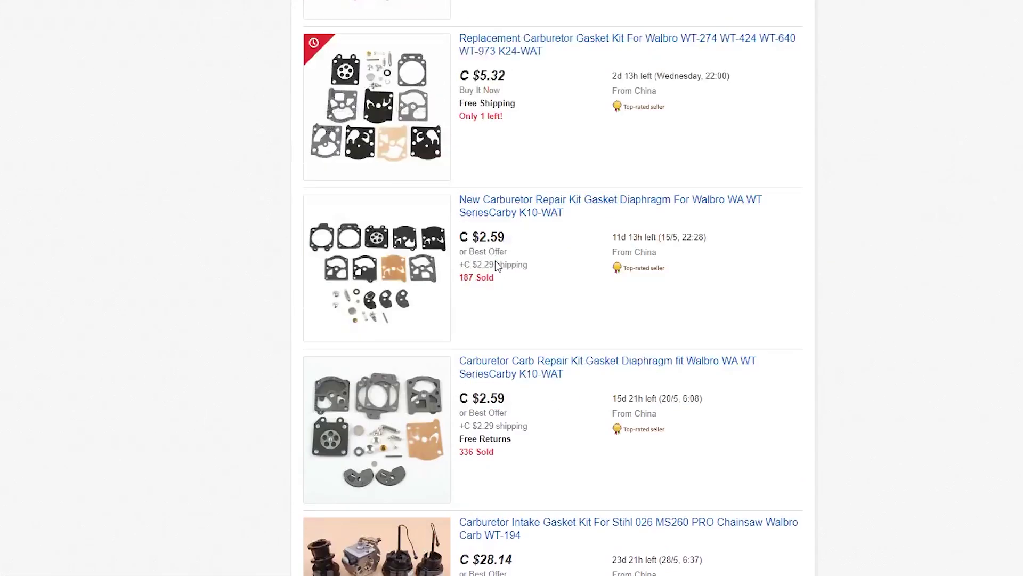
scroll(498, 270, "up", 5)
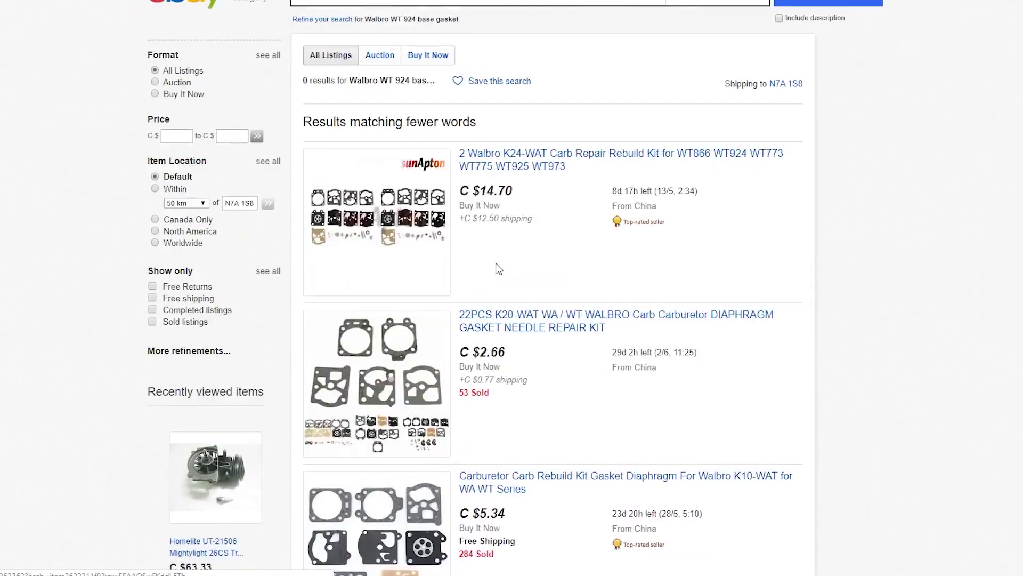
scroll(501, 255, "down", 10)
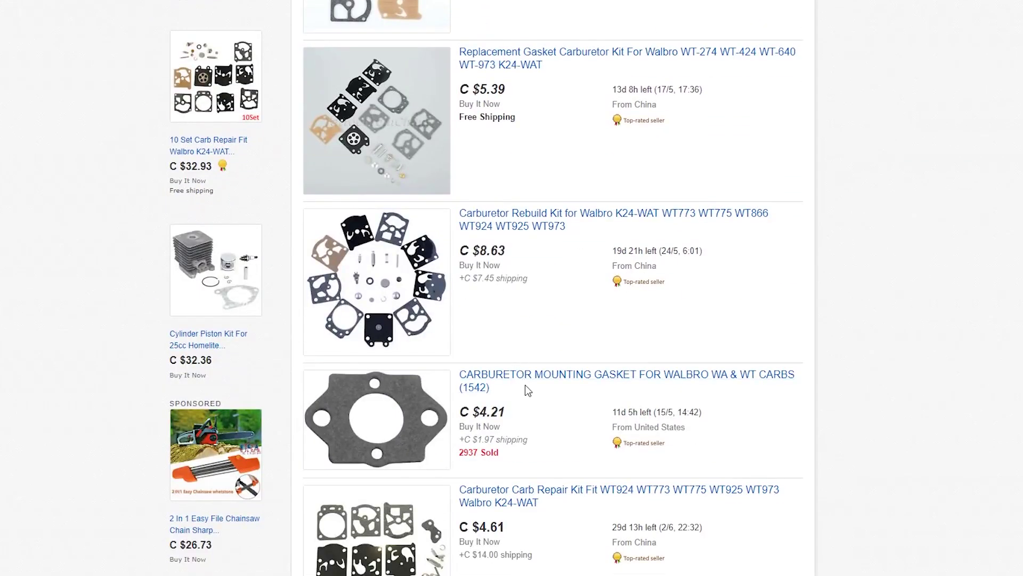
left_click(526, 384)
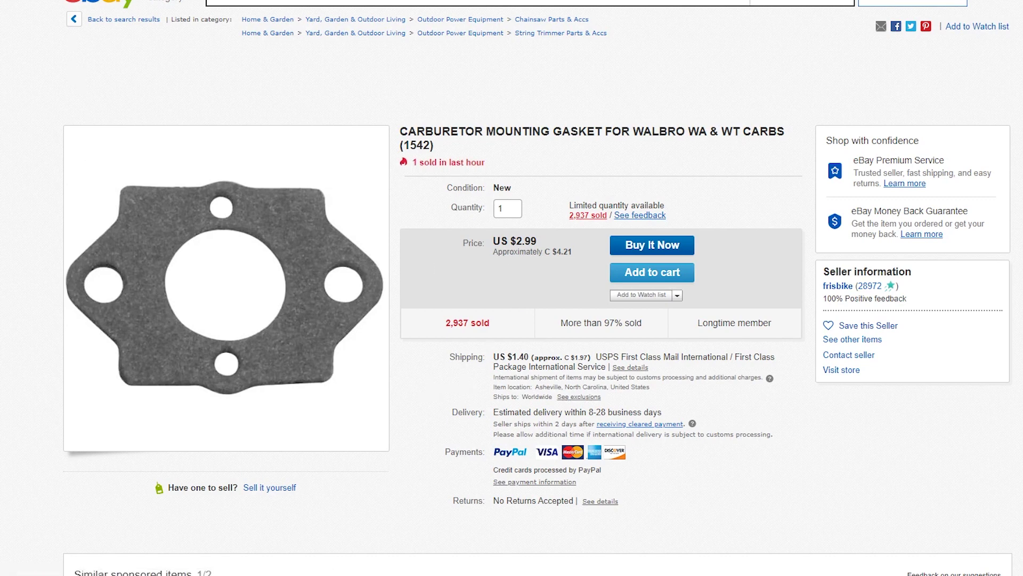
key("alt+Left")
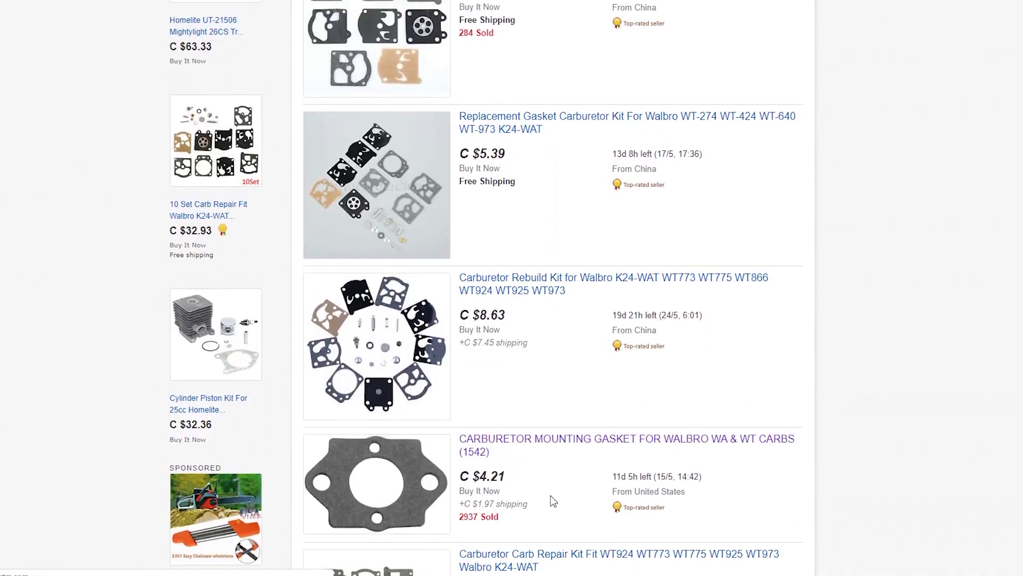
left_click_drag(517, 516, 469, 513)
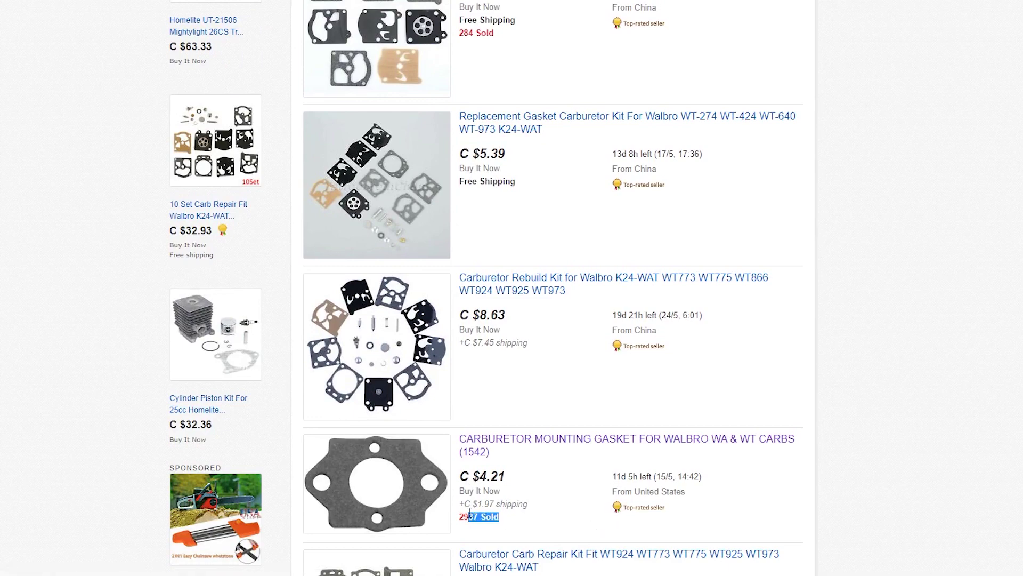
scroll(552, 288, "down", 5)
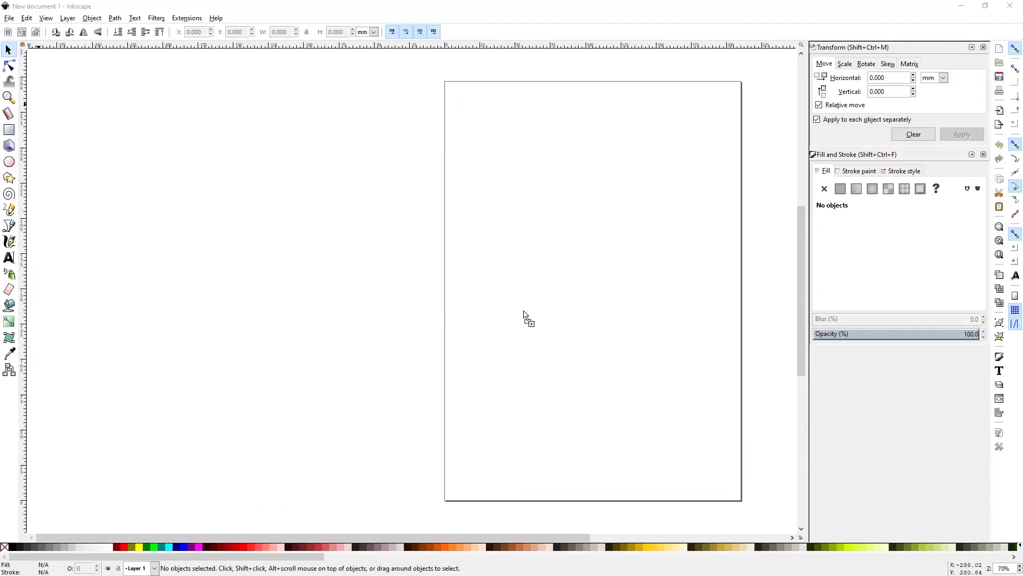
Switch to Inkscape and import the gasket photo as an embedded JPEG, with its DPI from the file and automatic rendering.
left_click_drag(524, 315, 544, 294)
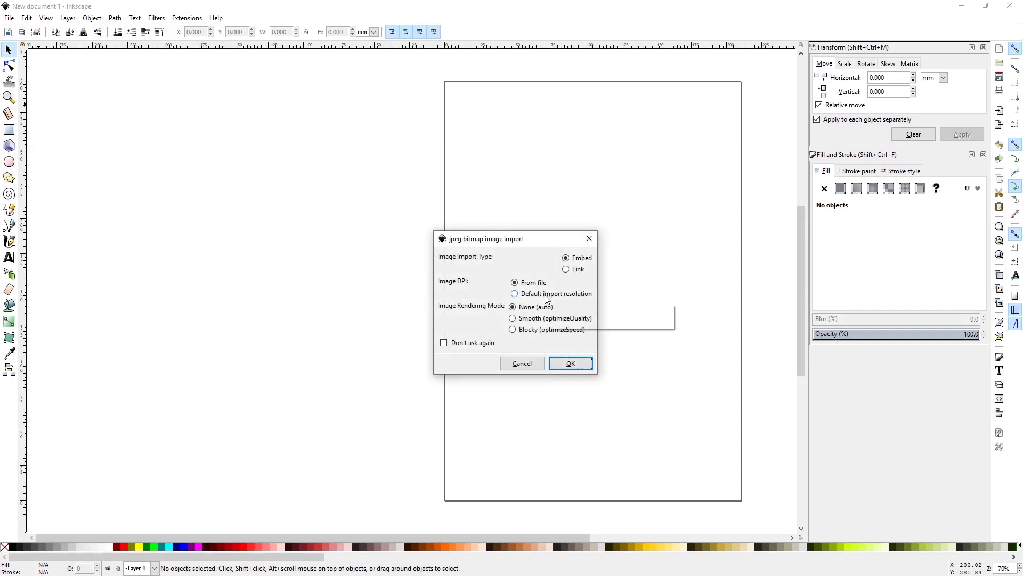
left_click(570, 362)
left_click_drag(568, 366, 627, 261)
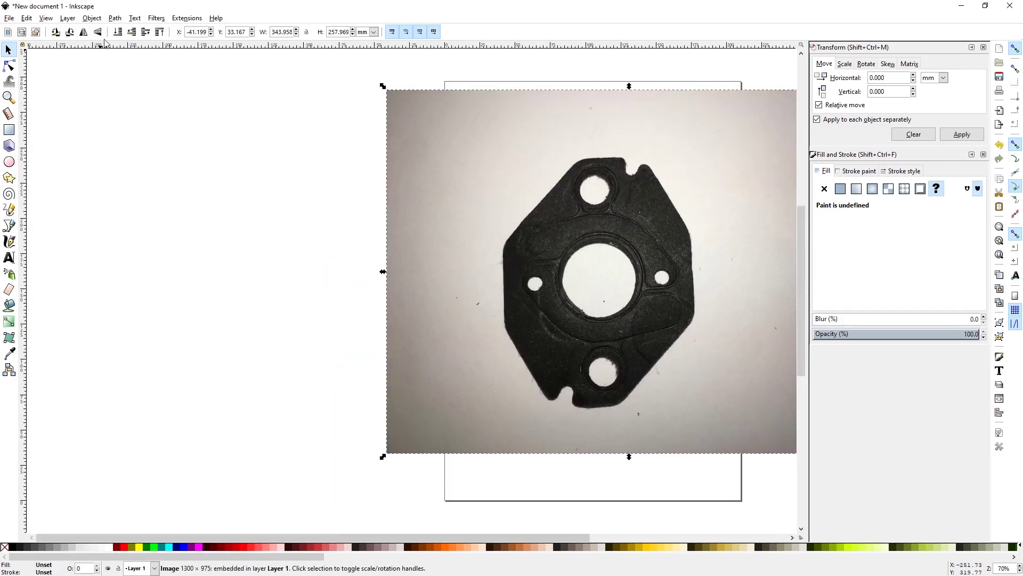
Trace the gasket photo into a path using edge detection at threshold 1.000, with speckle suppression set to size 500.
left_click(114, 17)
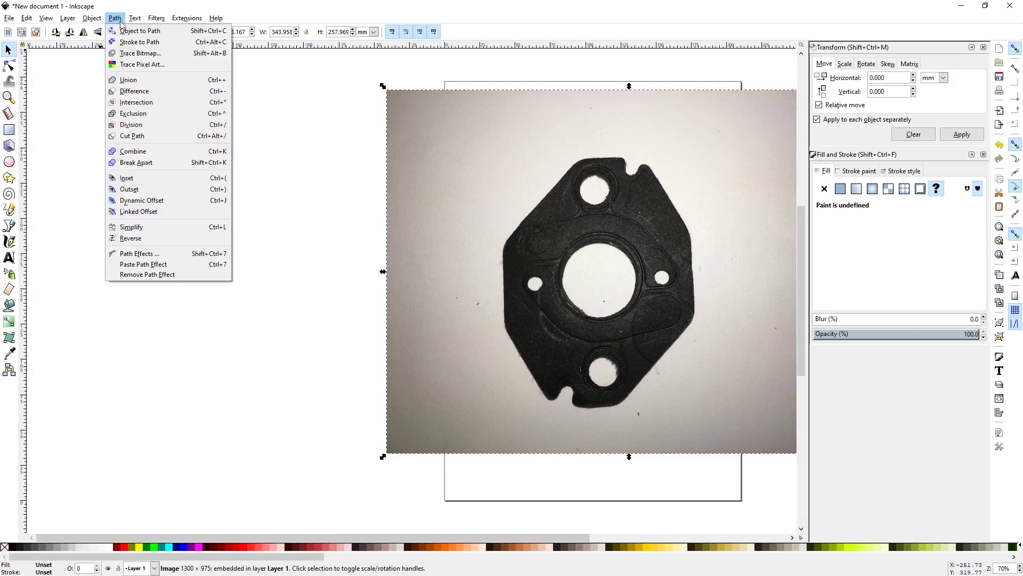
left_click(158, 54)
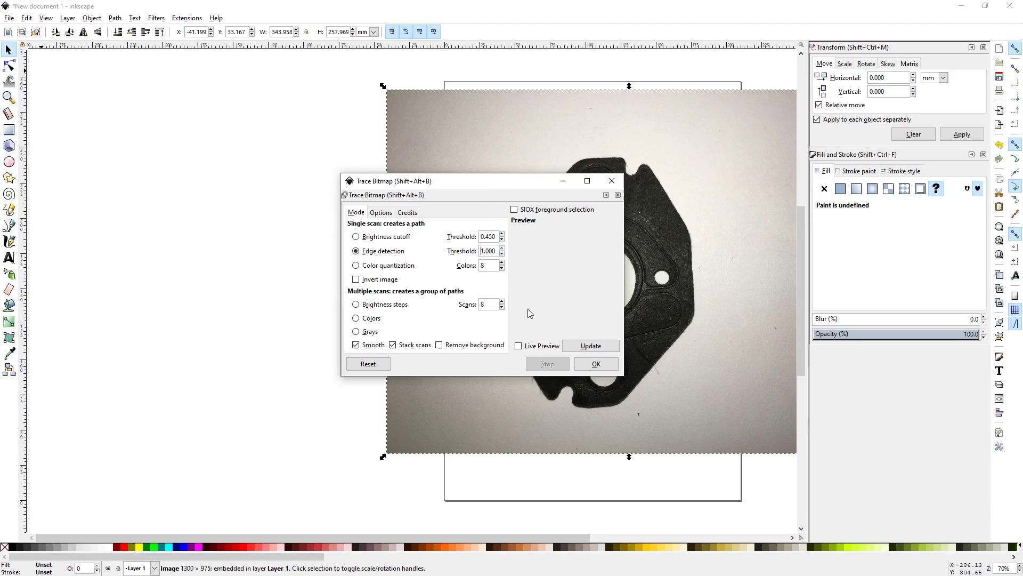
left_click(591, 345)
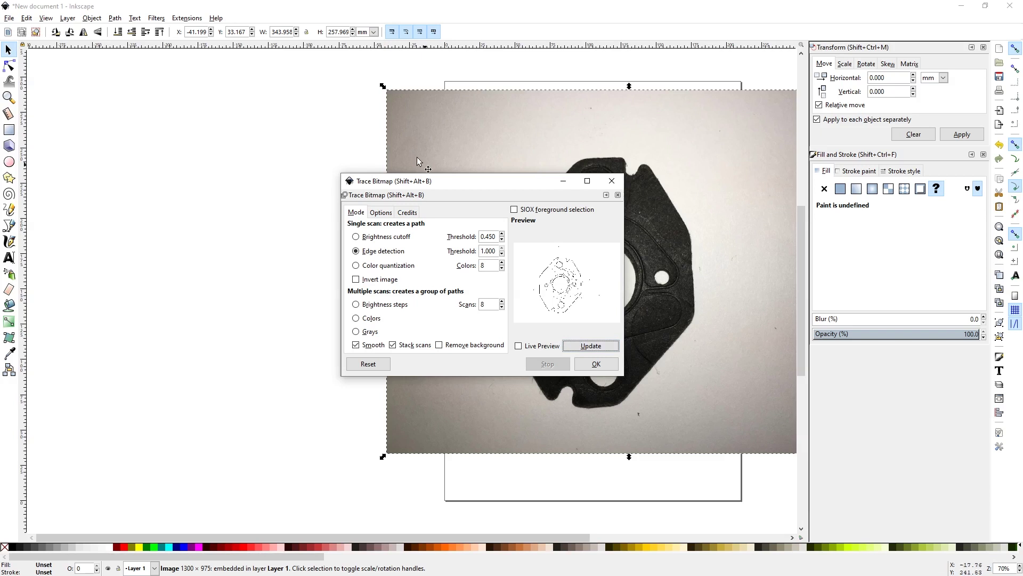
left_click(381, 212)
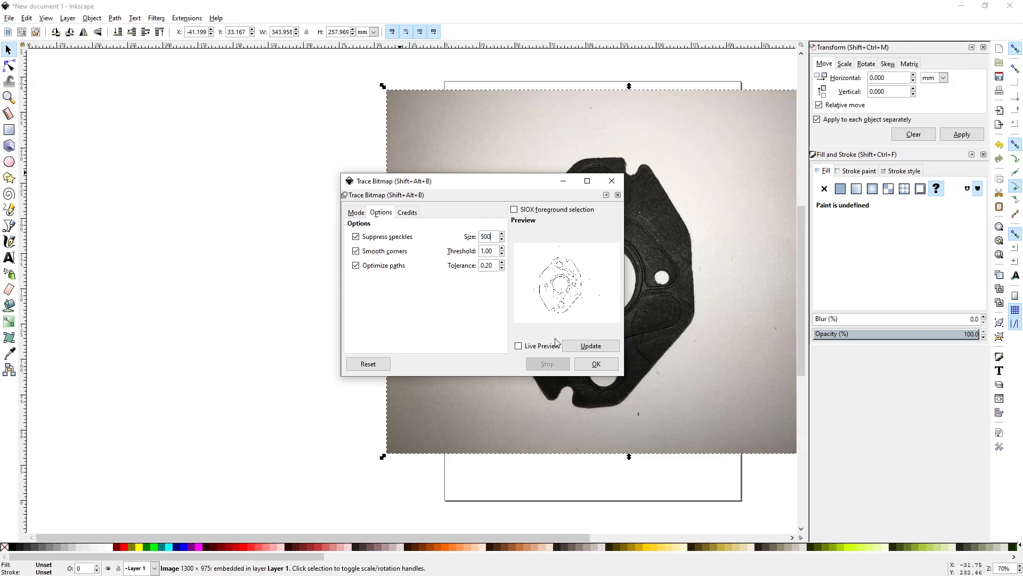
left_click(598, 364)
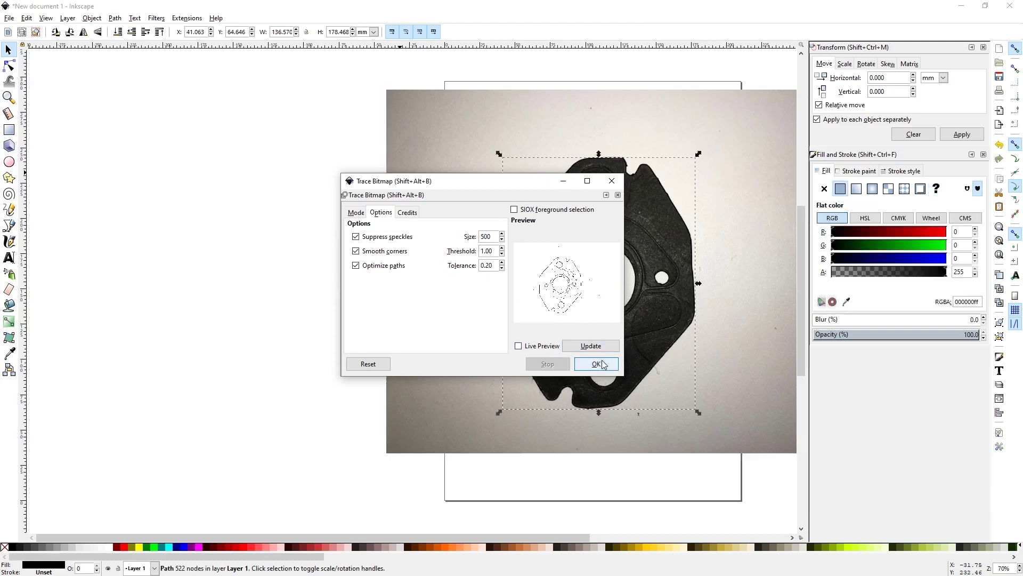
left_click(616, 187)
Move the gasket photo sideways off the traced outline to compare the two.
left_click_drag(648, 244, 370, 248)
left_click_drag(463, 251, 347, 250)
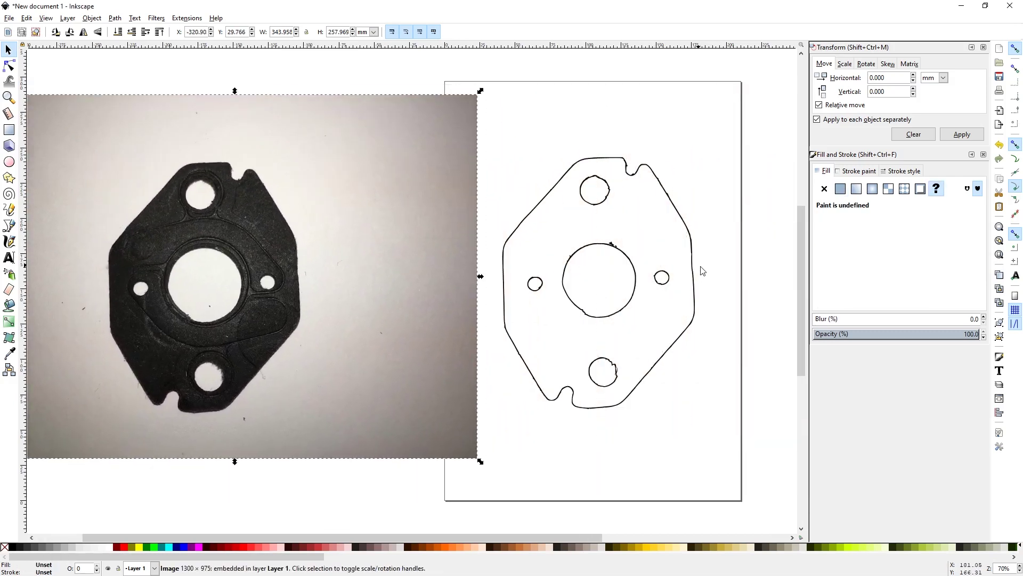
left_click(665, 254)
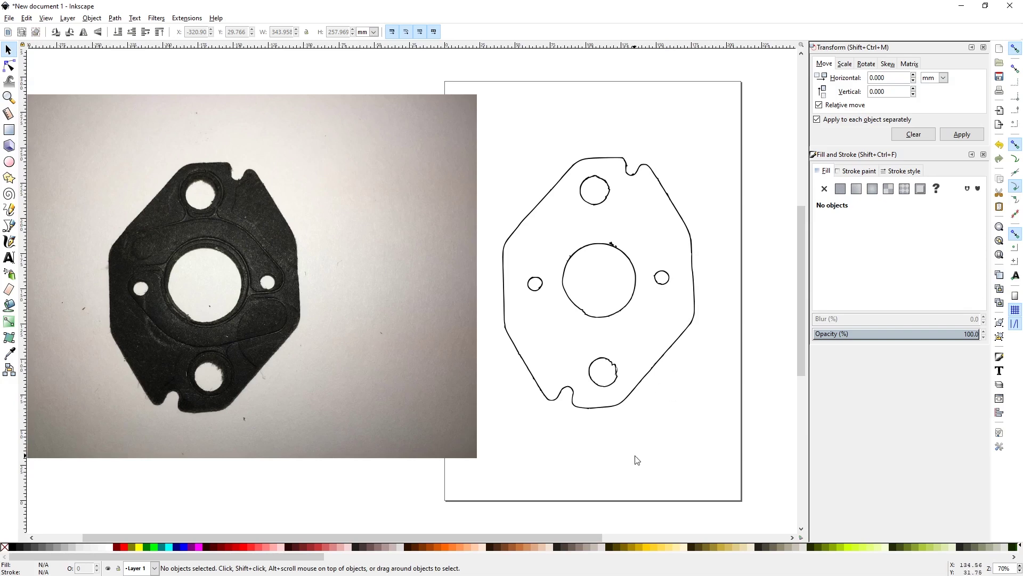
mouse_move(435, 312)
left_mouse_down()
mouse_move(384, 305)
mouse_move(713, 310)
mouse_move(616, 312)
left_mouse_up()
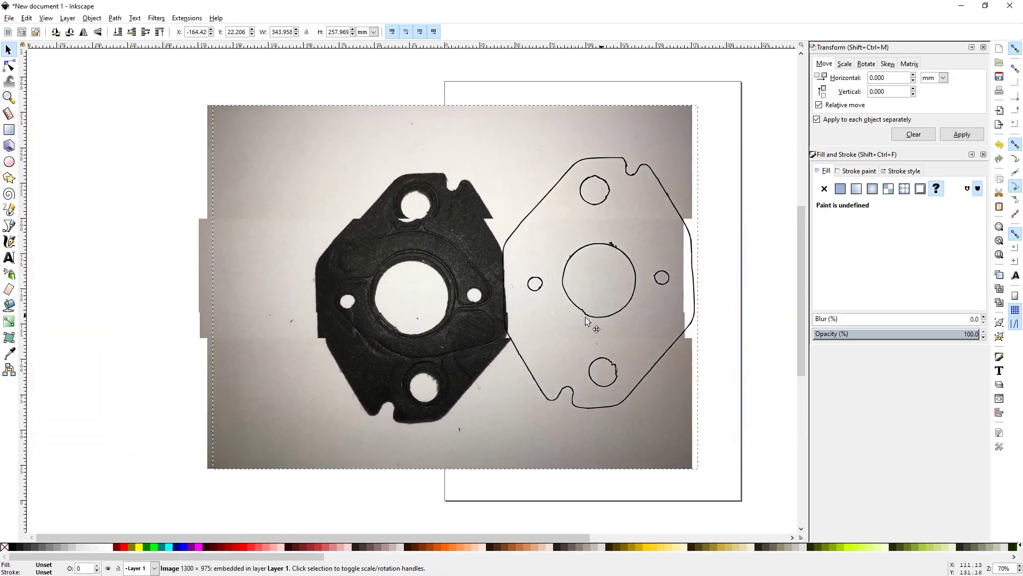
left_click_drag(501, 310, 462, 309)
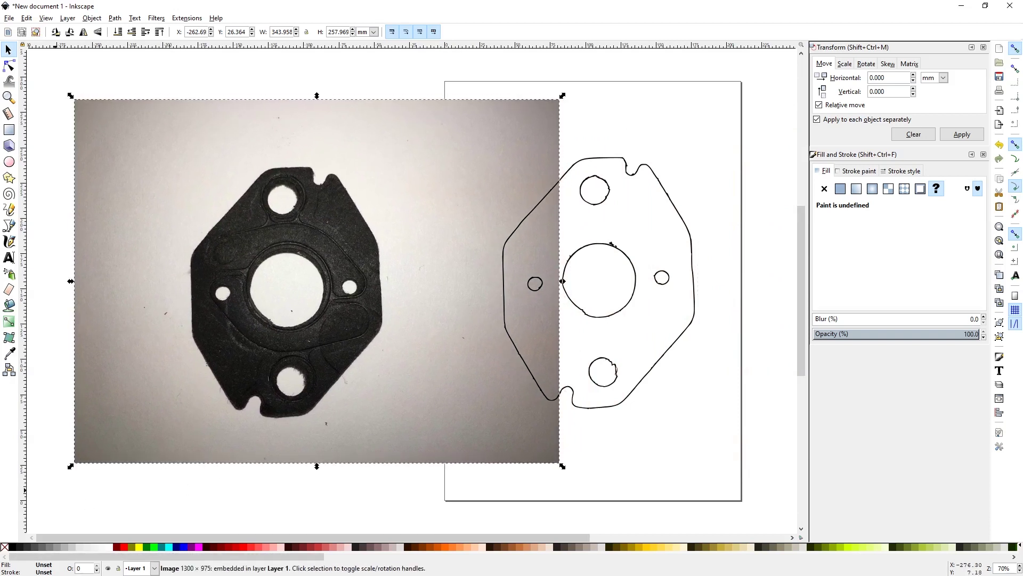
Draw an unfilled red circle over the upper mounting hole of the traced outline.
key("e")
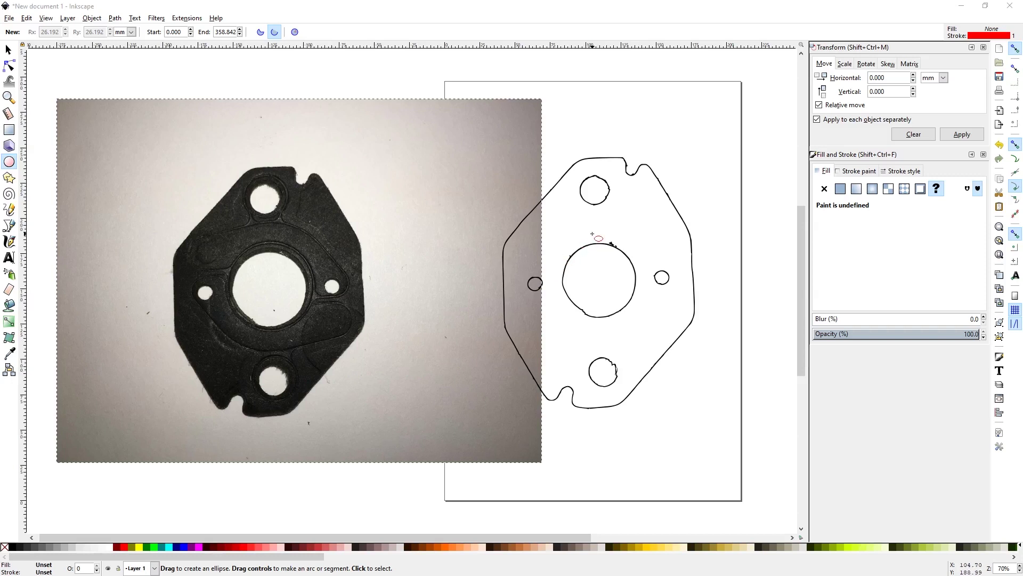
left_click_drag(582, 177, 614, 204)
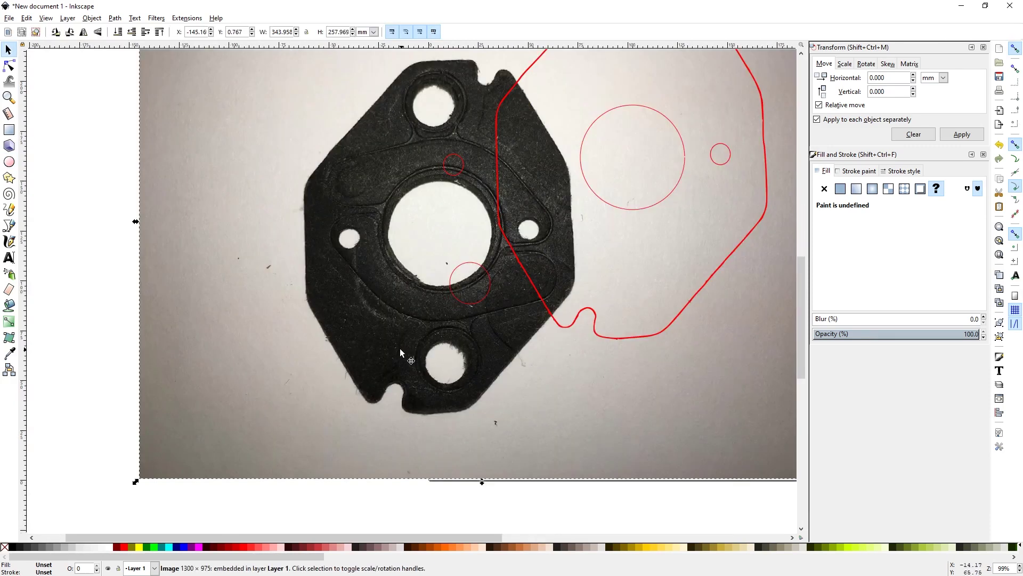
Move the gasket photo underneath the red outline until their edges and centre holes line up.
left_click_drag(328, 333, 509, 309)
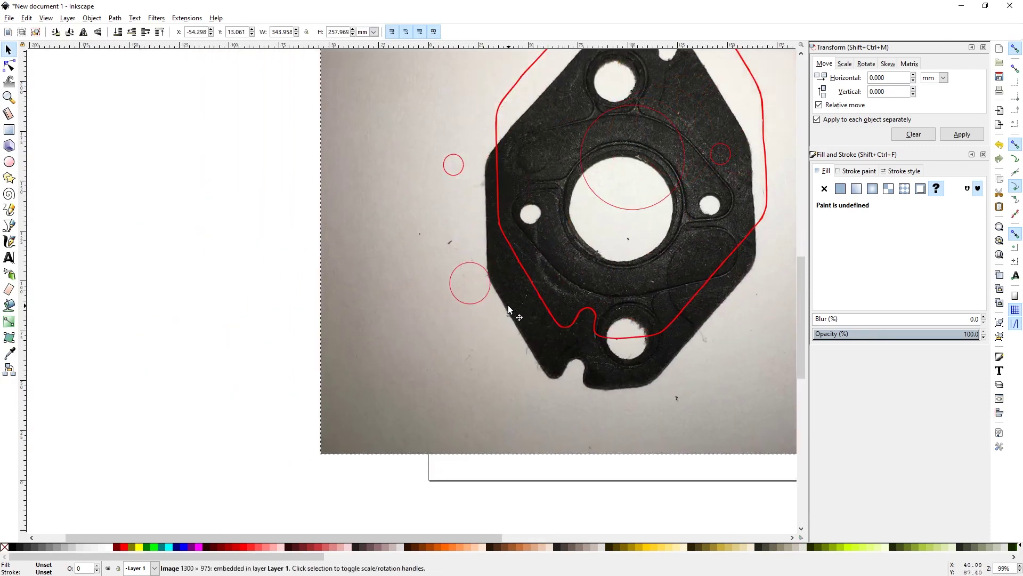
left_click_drag(398, 530, 484, 537)
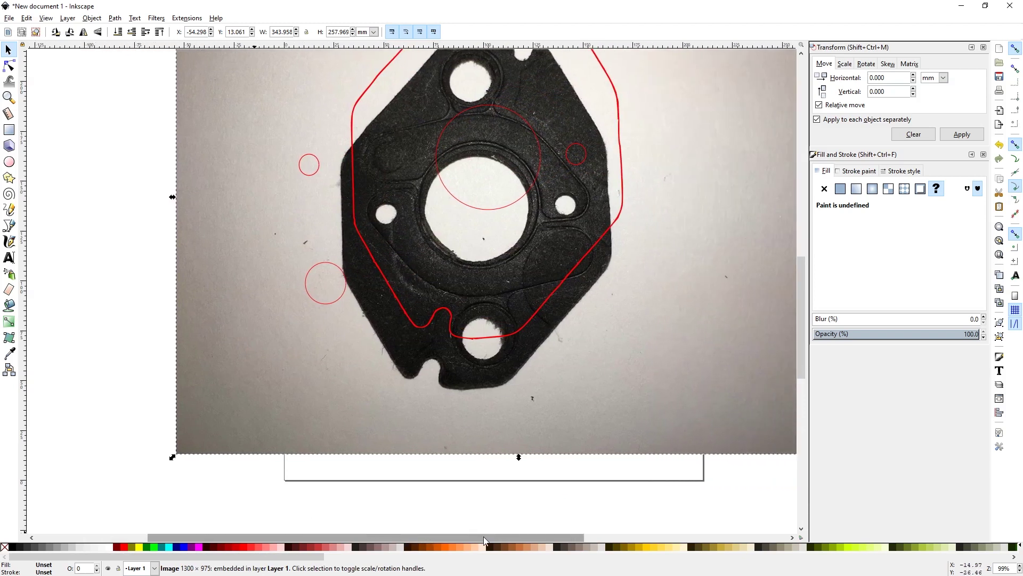
left_click_drag(798, 278, 798, 256)
left_click_drag(574, 415, 590, 365)
Place the three loose circles over the upper, lower and small left holes in the photo, and save the drawing as WalbroGasket.svg.
left_click(320, 265)
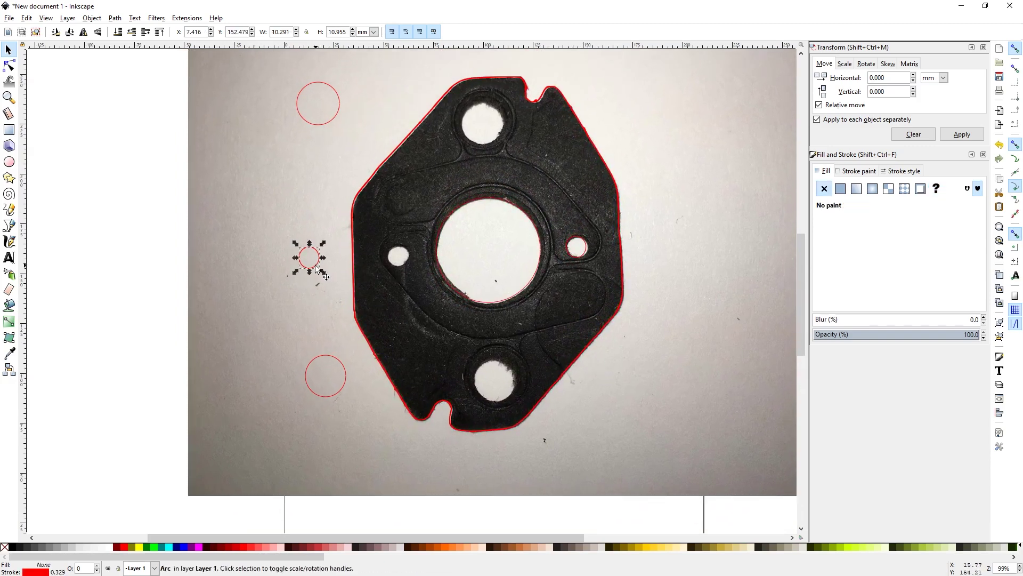
left_click(298, 199)
left_click_drag(297, 103, 461, 122)
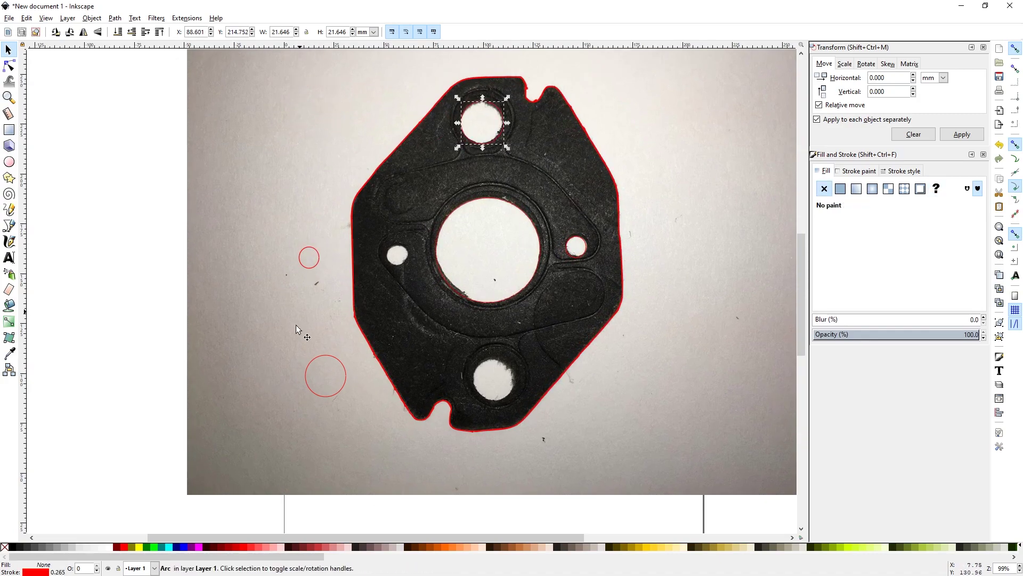
left_click_drag(337, 366, 507, 360)
left_click_drag(320, 256, 408, 254)
left_click_drag(405, 218, 248, 527)
key("ctrl+s")
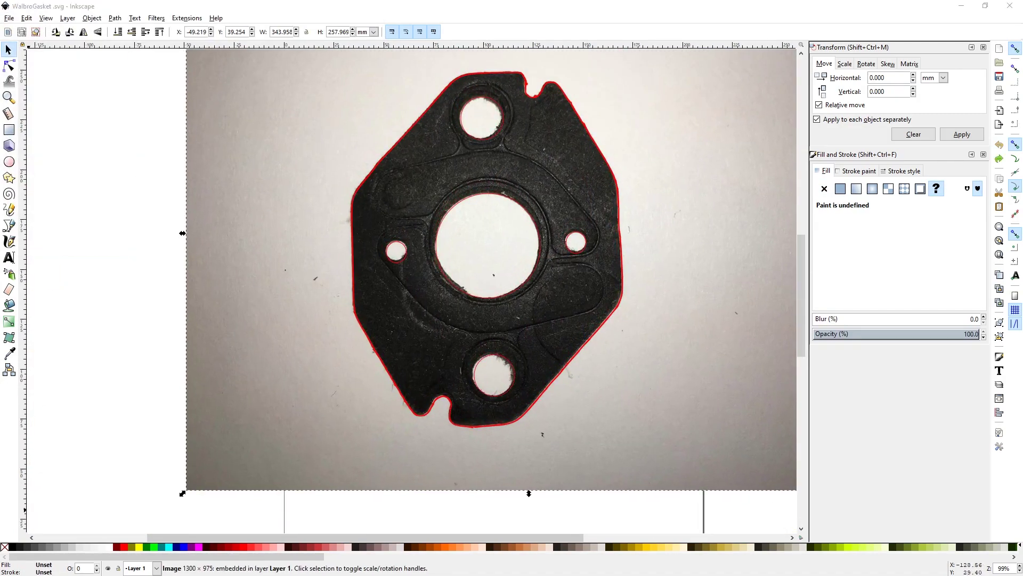
Draw a rectangle about 144 by 184 mm enclosing the whole gasket outline.
left_click(9, 130)
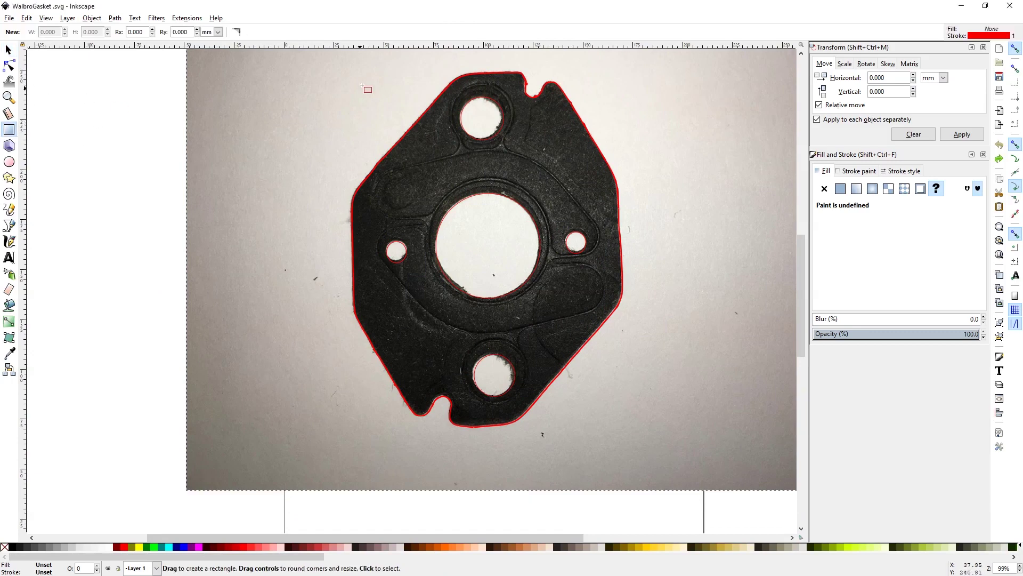
mouse_move(338, 66)
left_mouse_down()
mouse_move(521, 229)
mouse_move(646, 441)
mouse_move(623, 431)
left_mouse_up()
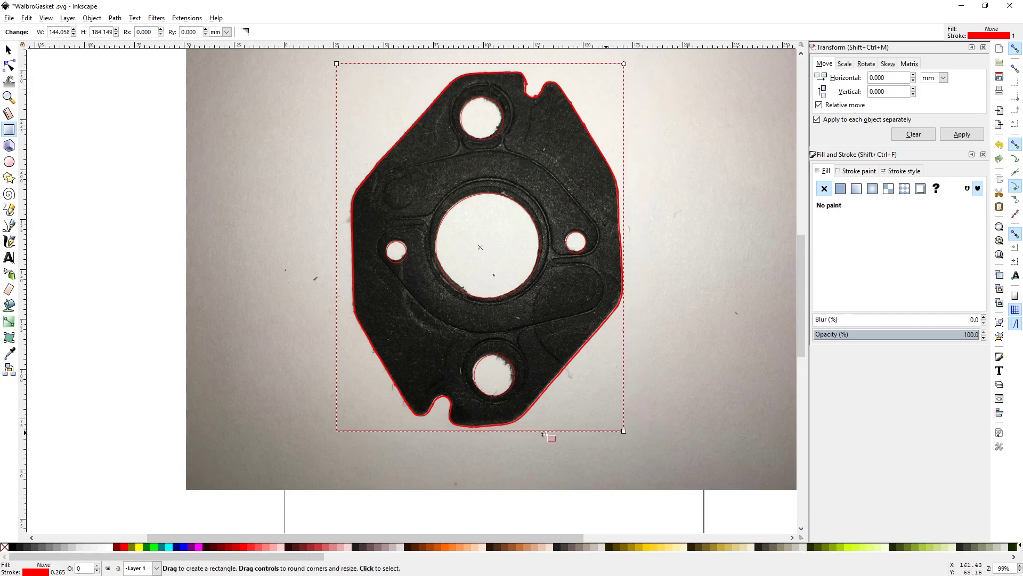
mouse_move(338, 430)
left_mouse_down()
mouse_move(366, 425)
mouse_move(385, 459)
left_mouse_up()
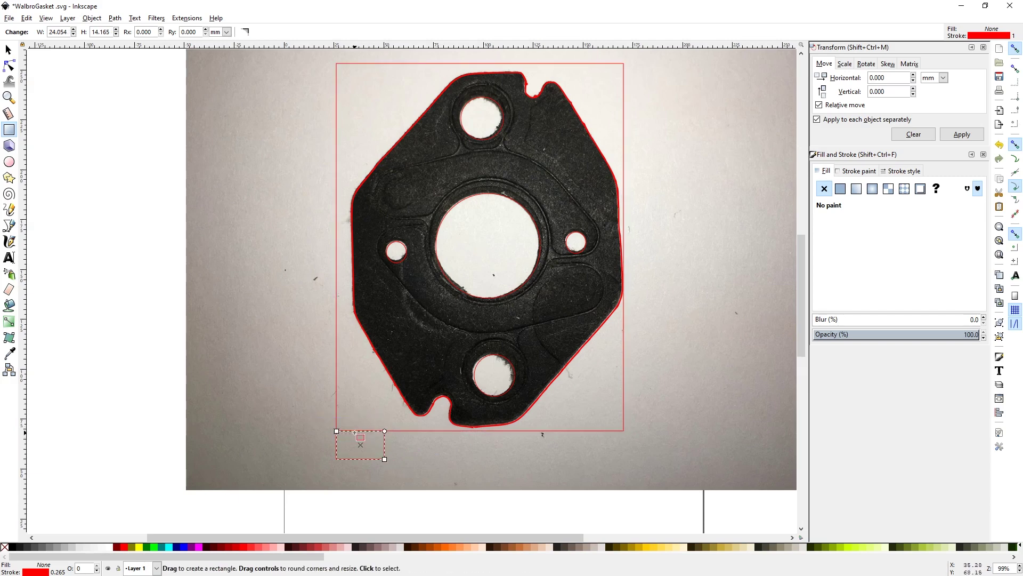
key("Delete")
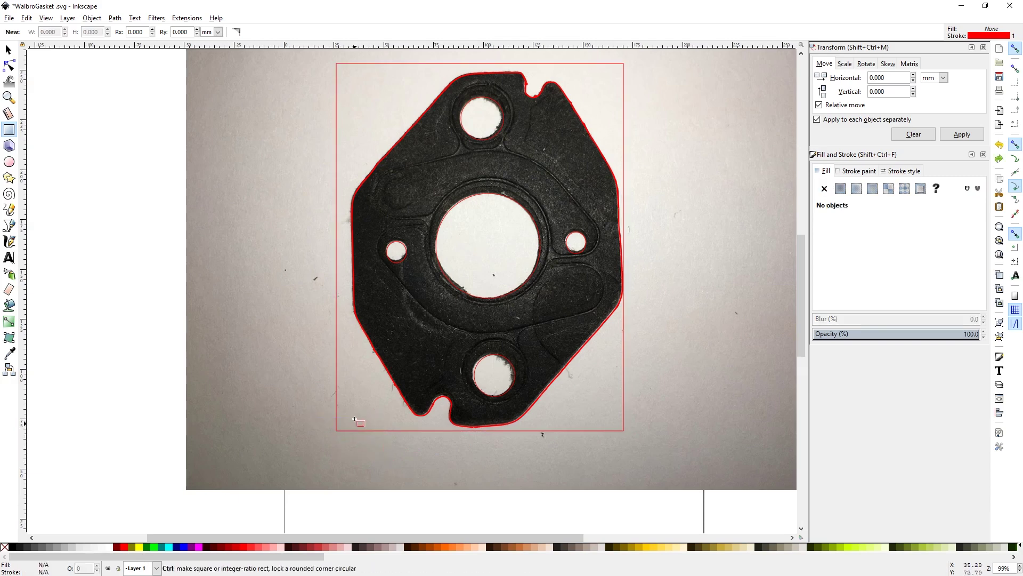
Tighten the enclosing rectangle to the gasket's outer edges, making it about 137 mm wide and reducing its height.
left_click(336, 366)
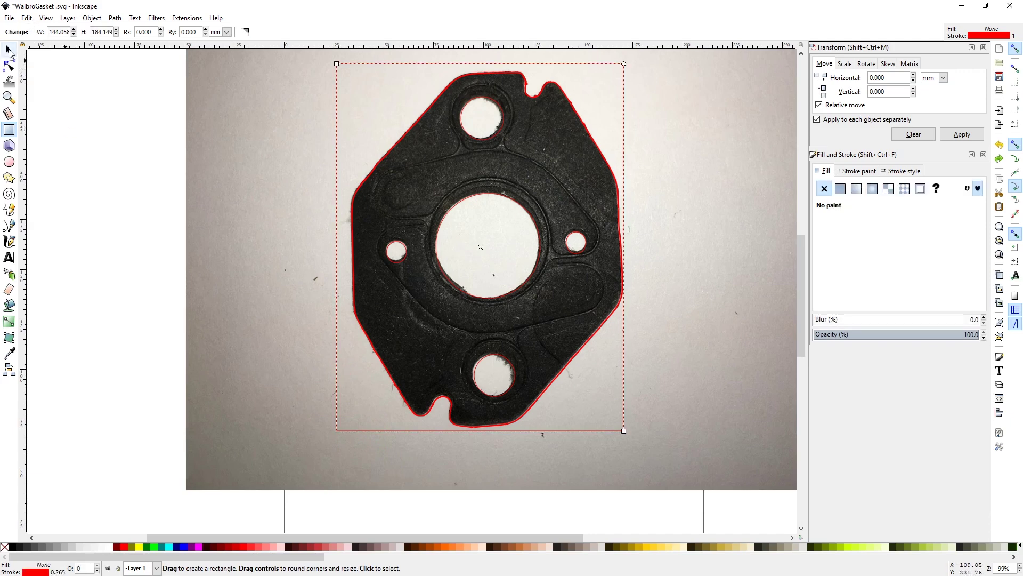
left_click(8, 51)
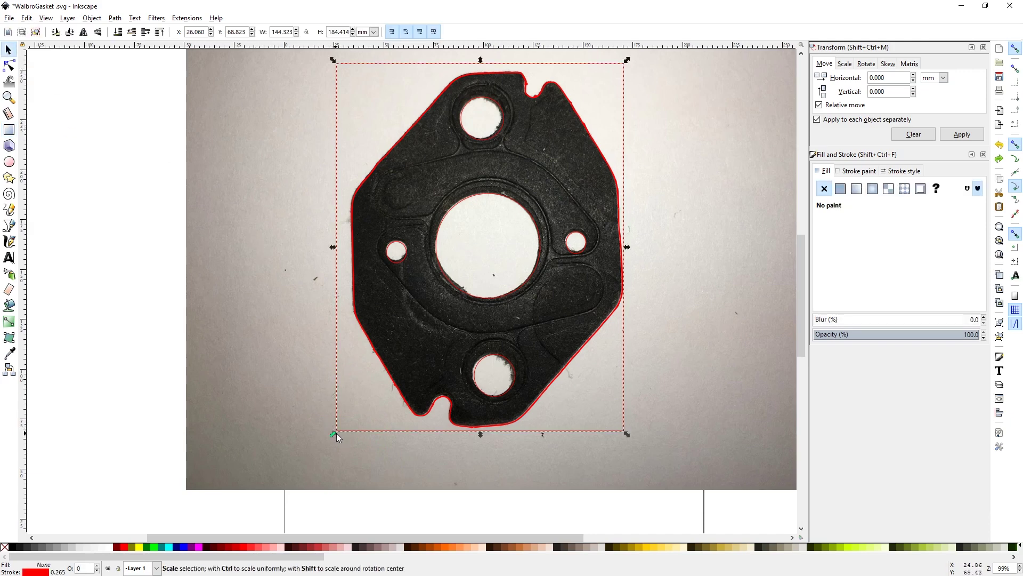
left_click_drag(336, 432, 348, 434)
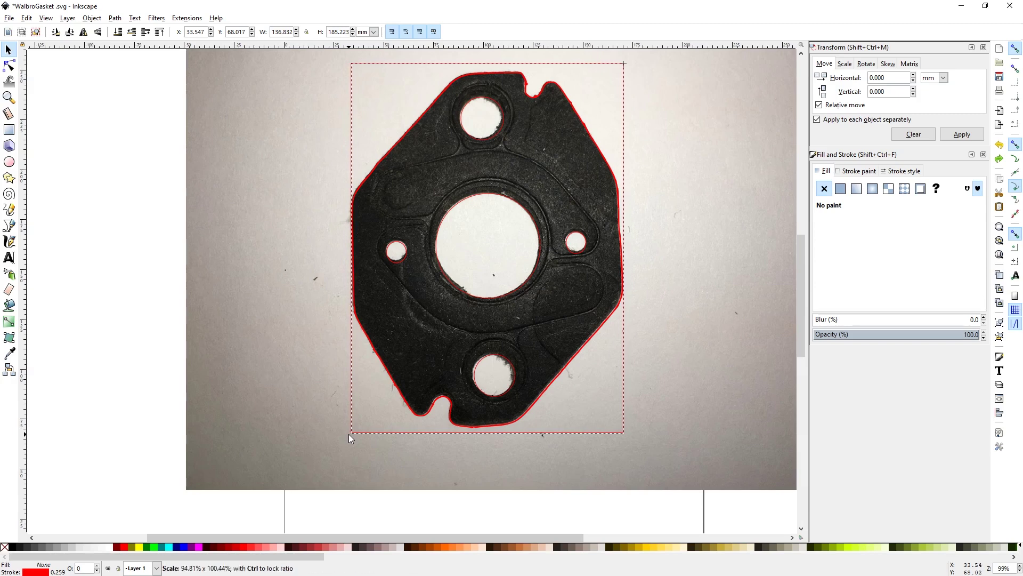
left_click_drag(490, 436, 489, 431)
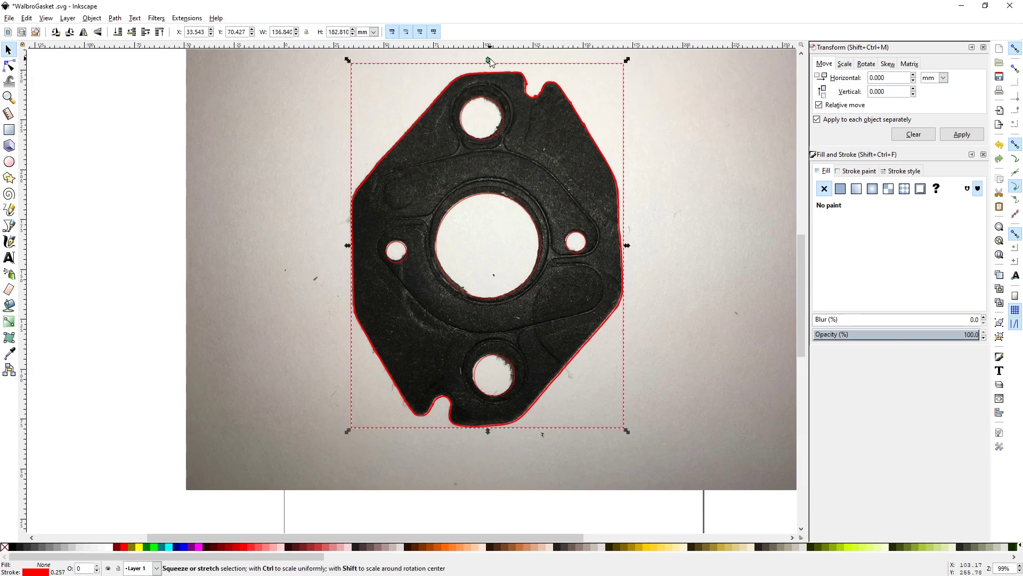
left_click_drag(488, 60, 489, 68)
left_click(685, 332)
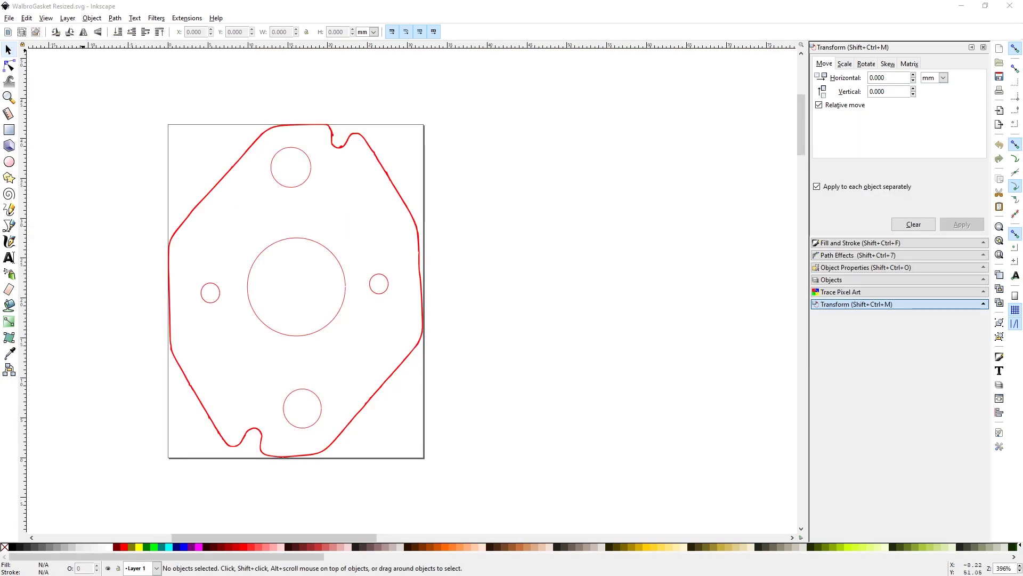
Give the gasket outline and all its hole circles a flat pure red stroke (RGB 255, 0, 0) with no fill paint.
left_click_drag(128, 109, 547, 520)
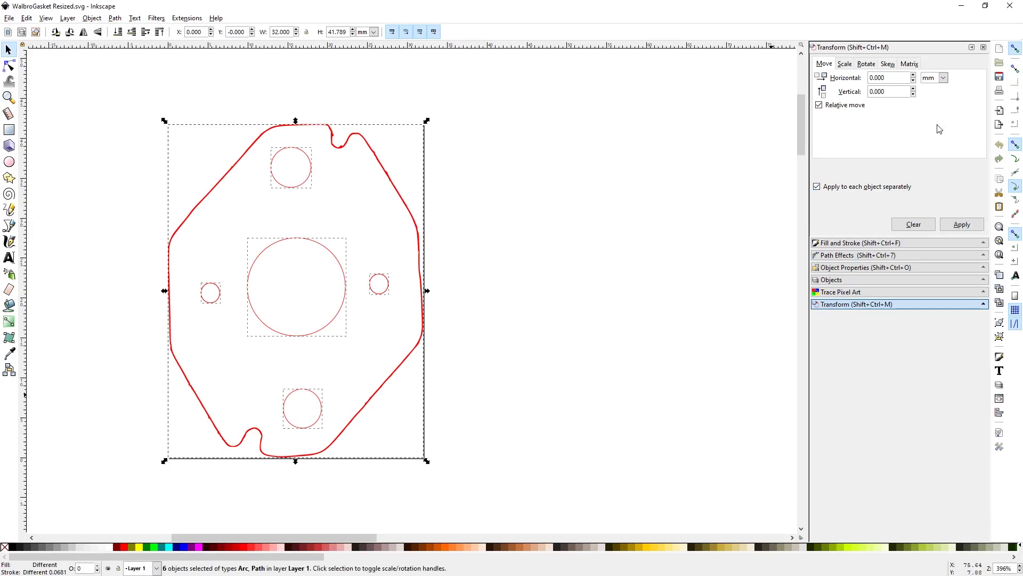
left_click(859, 244)
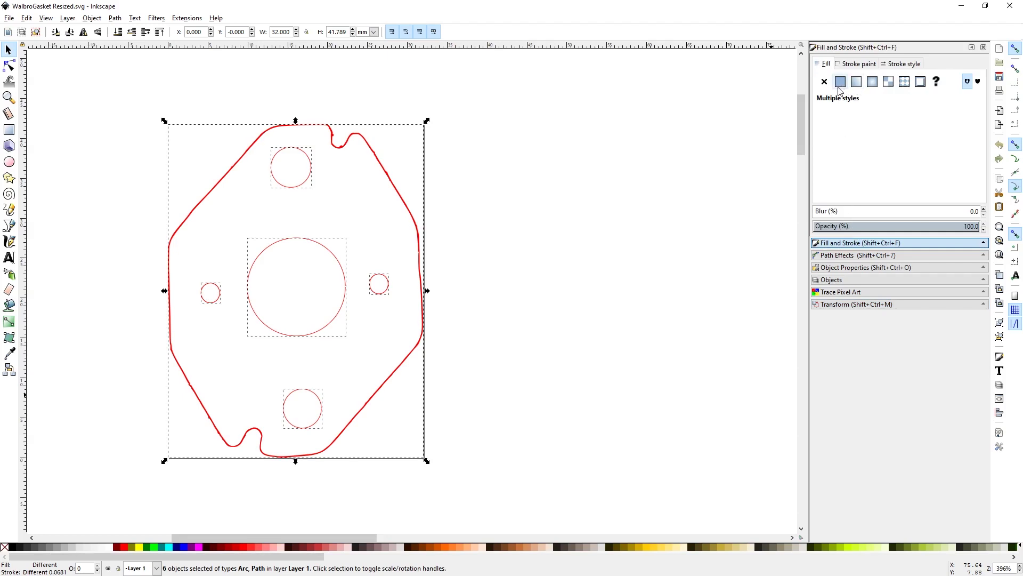
left_click(851, 66)
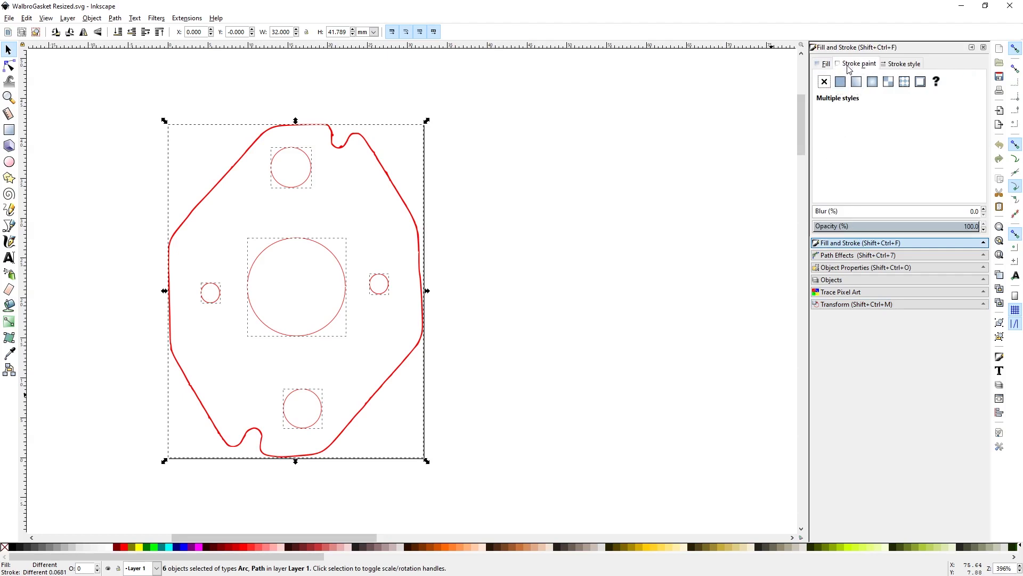
left_click(843, 83)
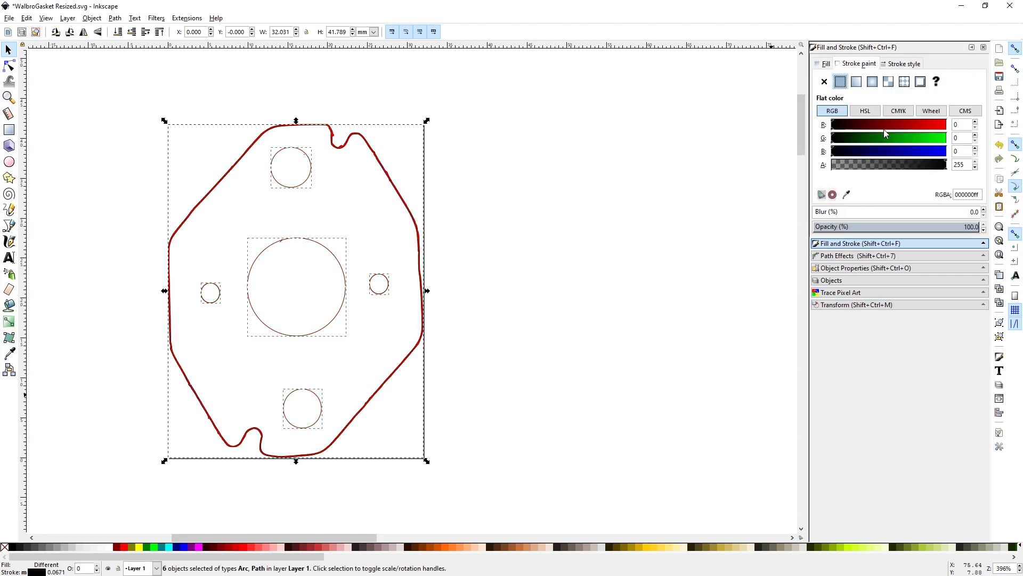
left_click_drag(928, 126, 948, 126)
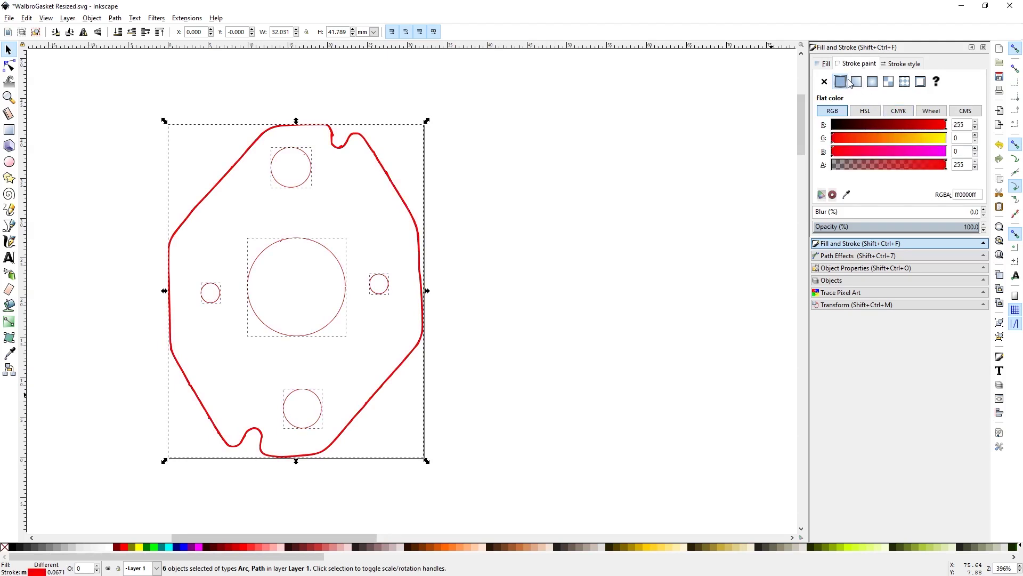
left_click(893, 64)
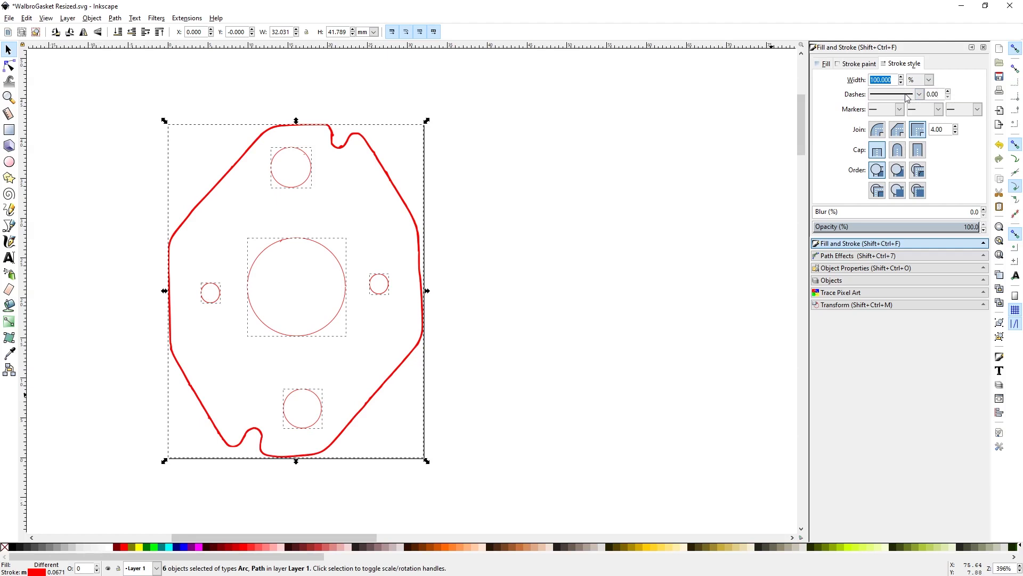
left_click(827, 64)
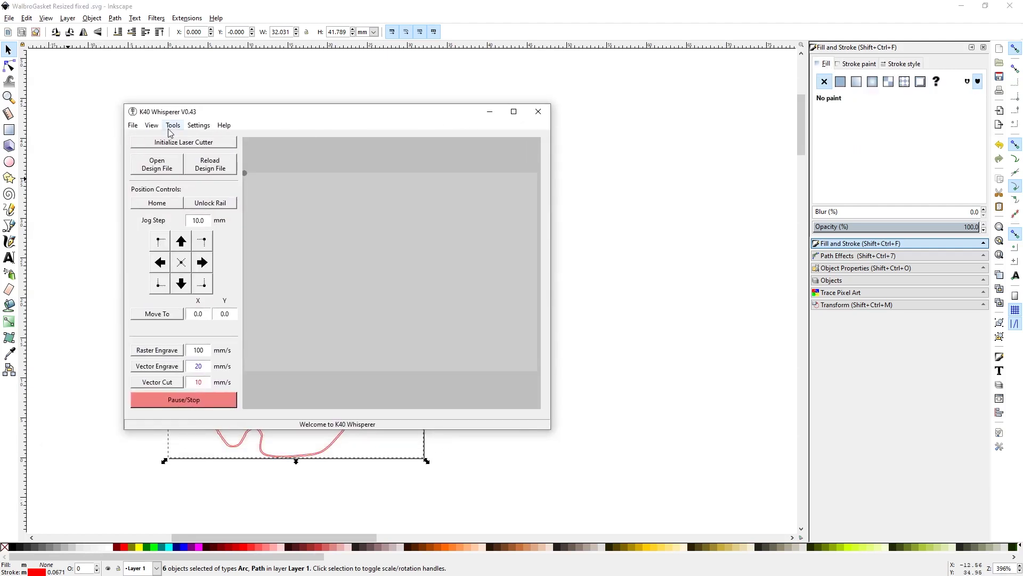
In K40 Whisperer, load the design file "WalbroGasket Resized fixed .svg" from the Desktop, accept the page-bounds warning, and maximize the window.
left_click(157, 164)
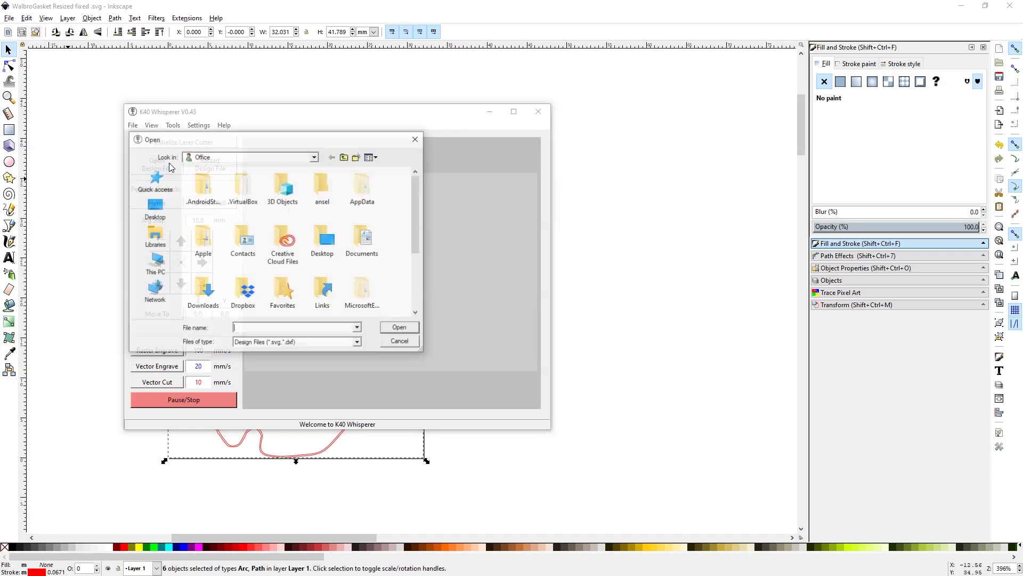
left_click(145, 221)
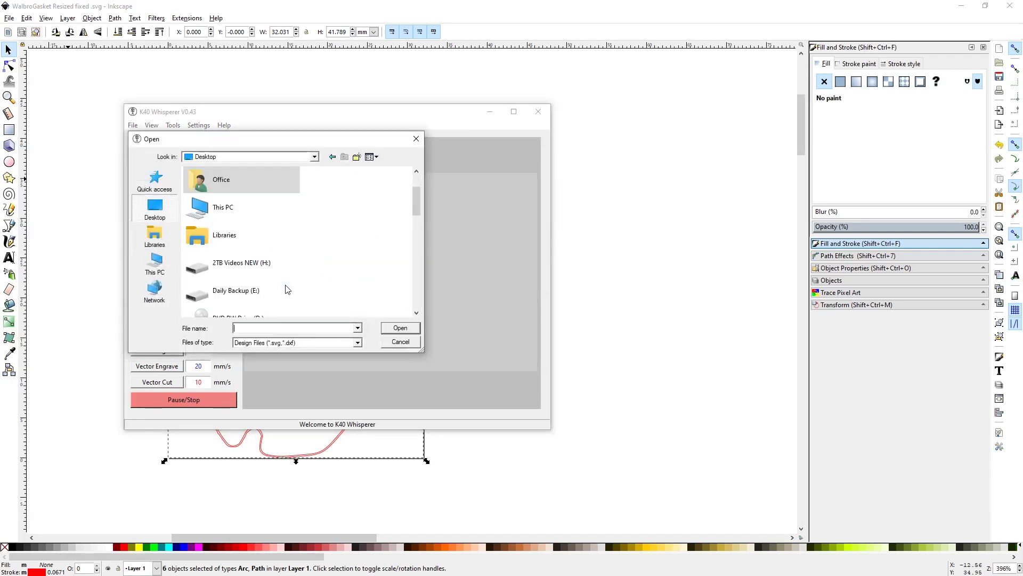
scroll(283, 283, "down", 10)
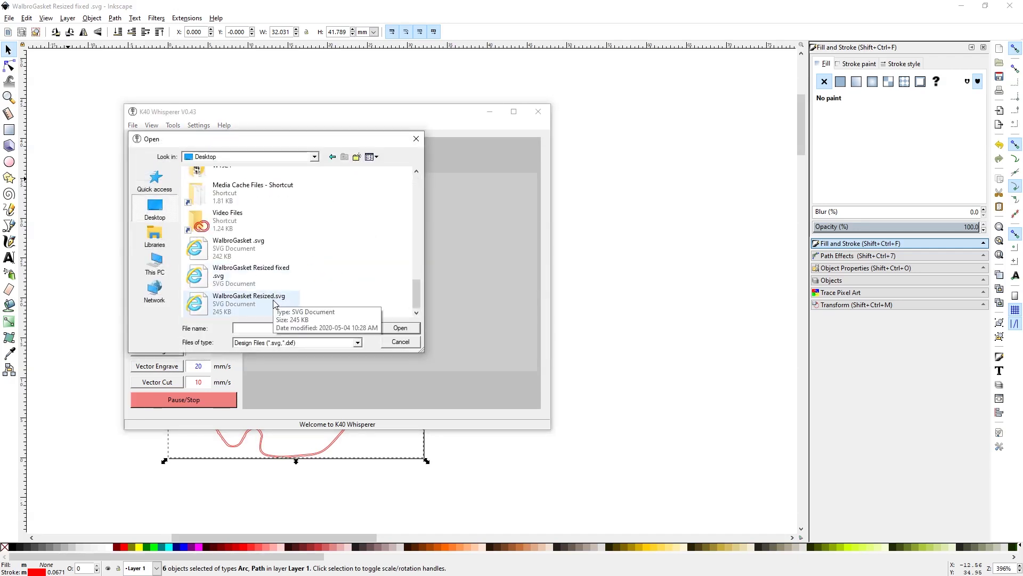
double_click(277, 272)
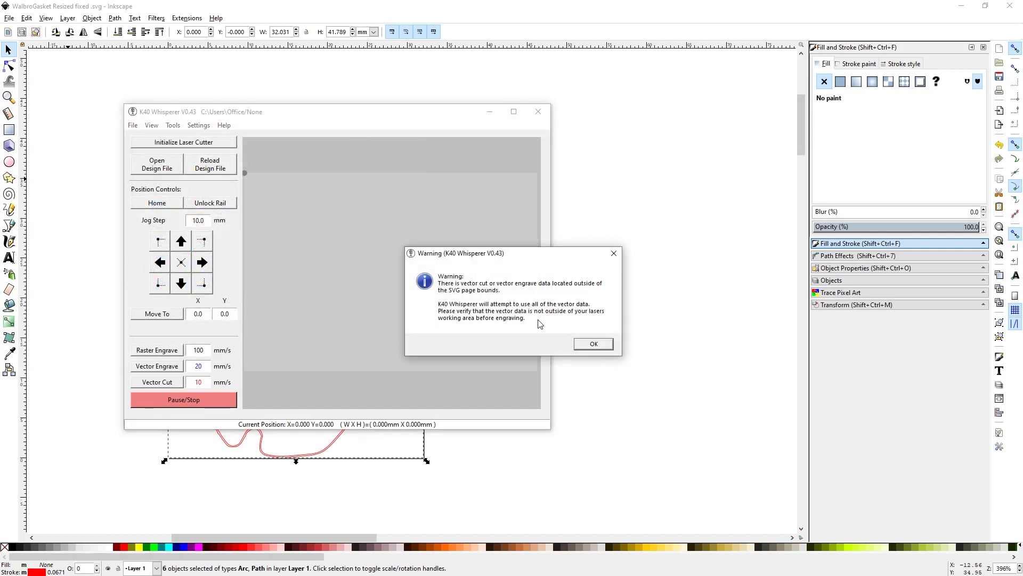
left_click(593, 344)
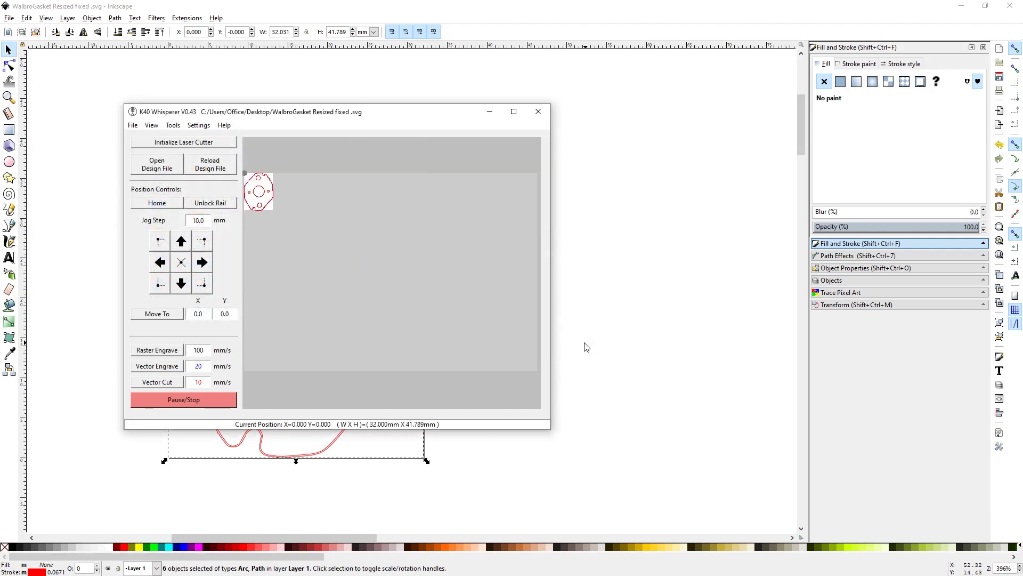
left_click(514, 111)
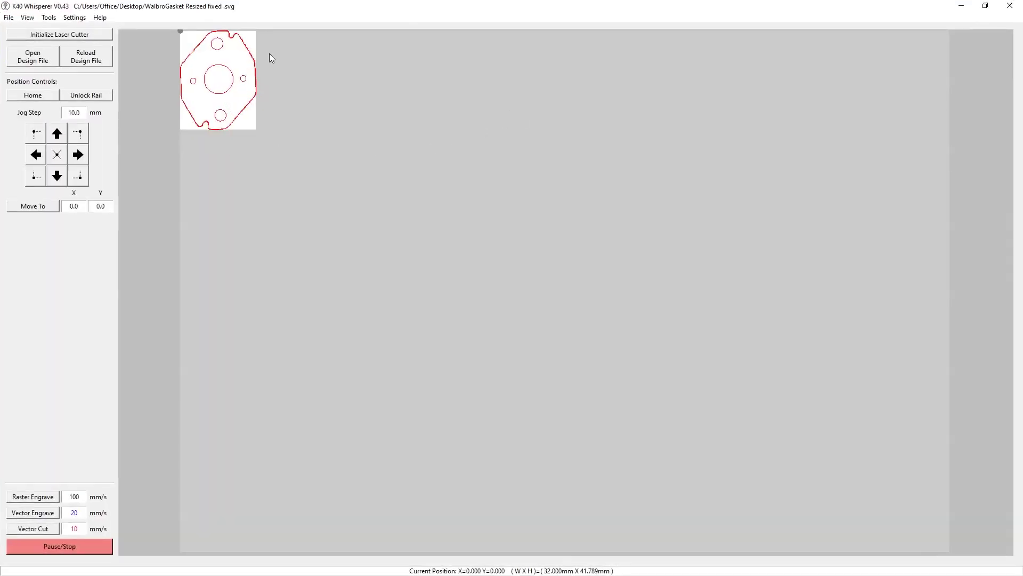